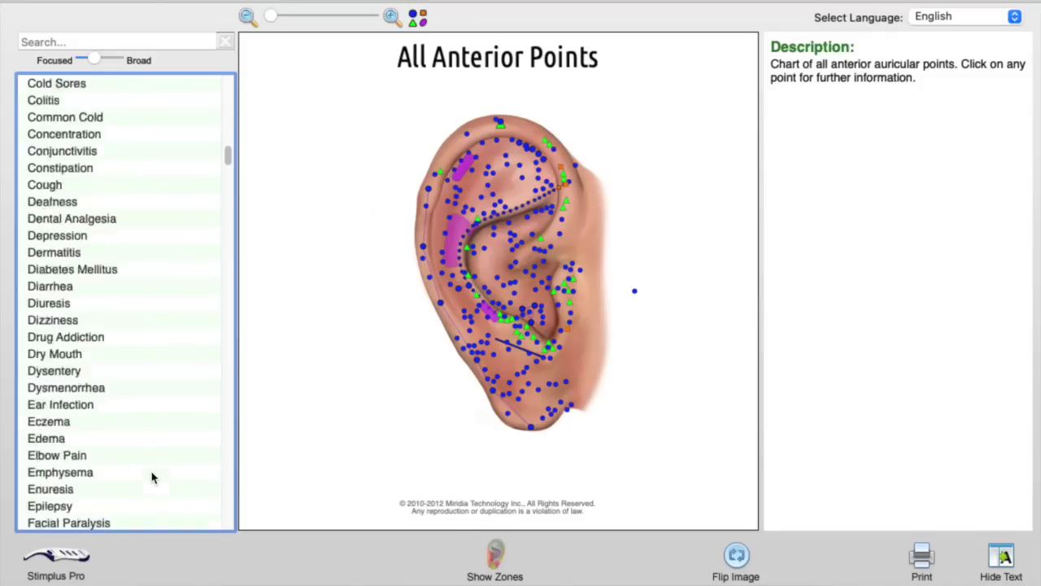
Show the Inflammation protocol's ear points and description, then switch the ear to 3D view.
scroll(152, 477, "down", 15)
scroll(152, 477, "down", 2)
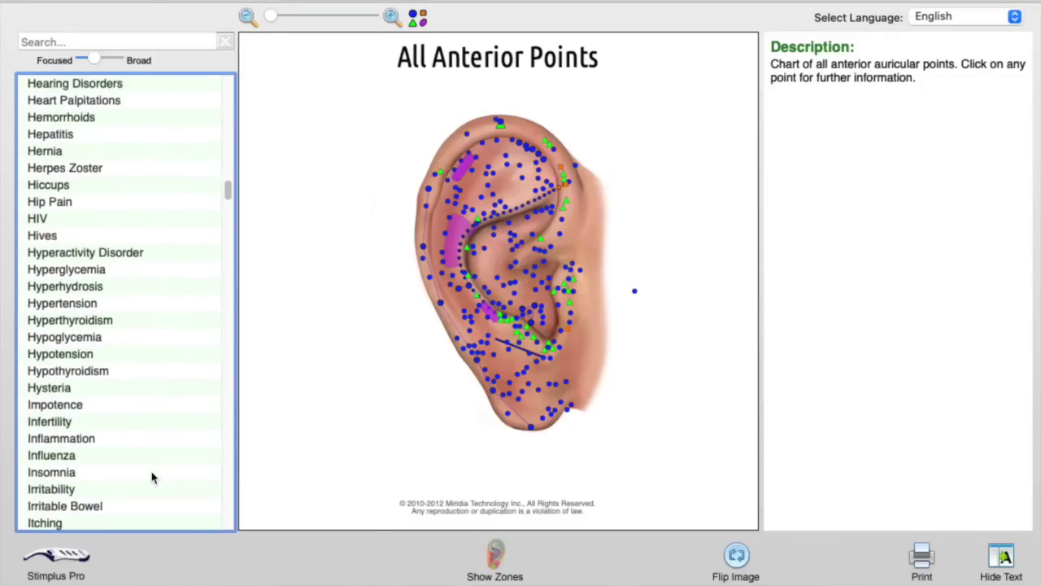
left_click(102, 439)
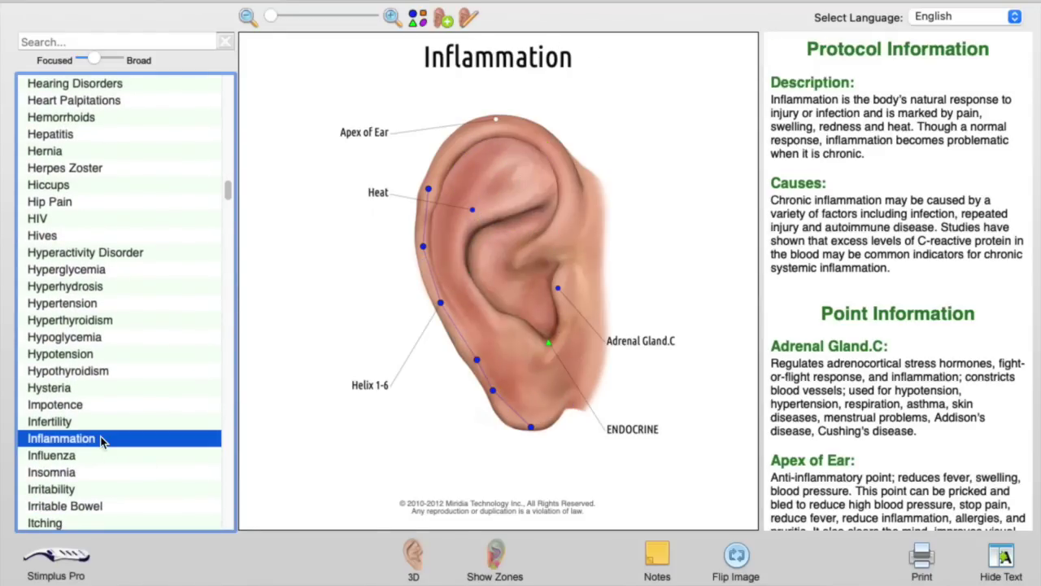
left_click(414, 557)
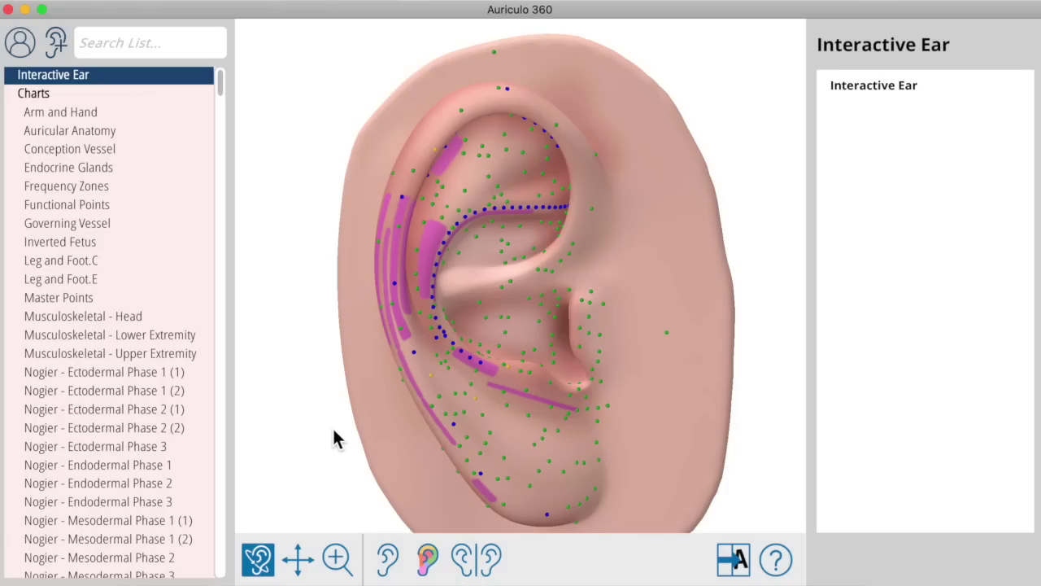
Rotate and zoom the 3D ear, reveal point names including Gallbladder, and apply a preset view.
mouse_move(332, 426)
left_mouse_down()
mouse_move(420, 414)
mouse_move(553, 363)
mouse_move(324, 365)
mouse_move(226, 420)
mouse_move(343, 428)
left_mouse_up()
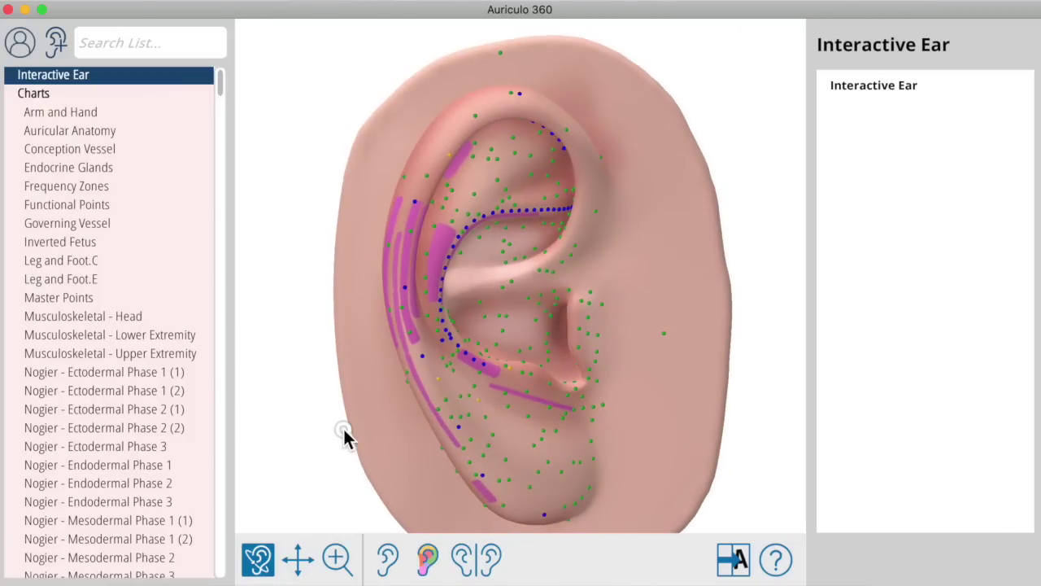
scroll(579, 293, "up", 5)
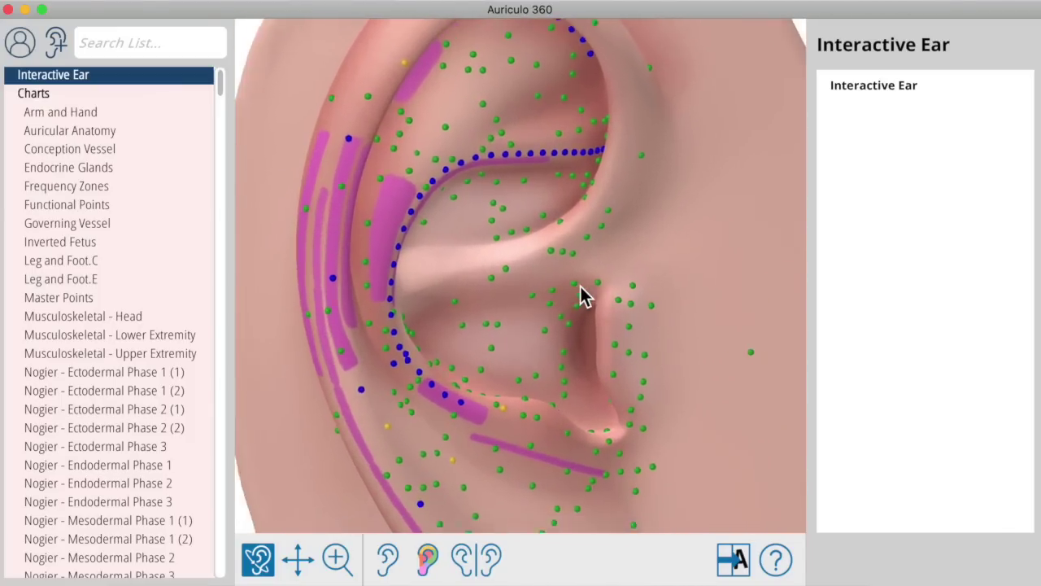
left_click_drag(580, 286, 482, 259)
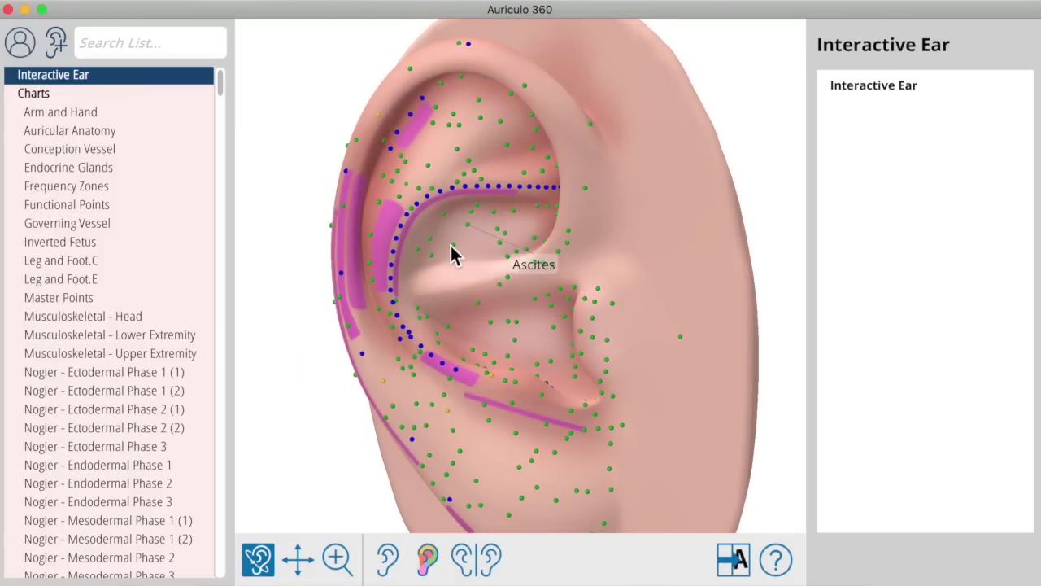
left_click(451, 246)
mouse_move(452, 246)
left_mouse_down()
mouse_move(448, 337)
mouse_move(455, 256)
left_mouse_up()
left_click(456, 259)
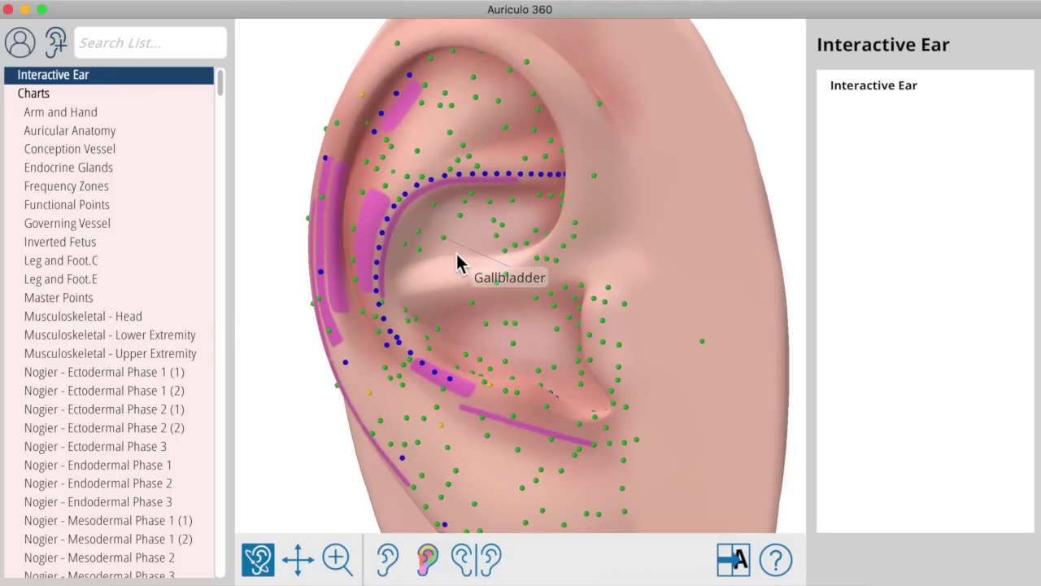
left_click(471, 556)
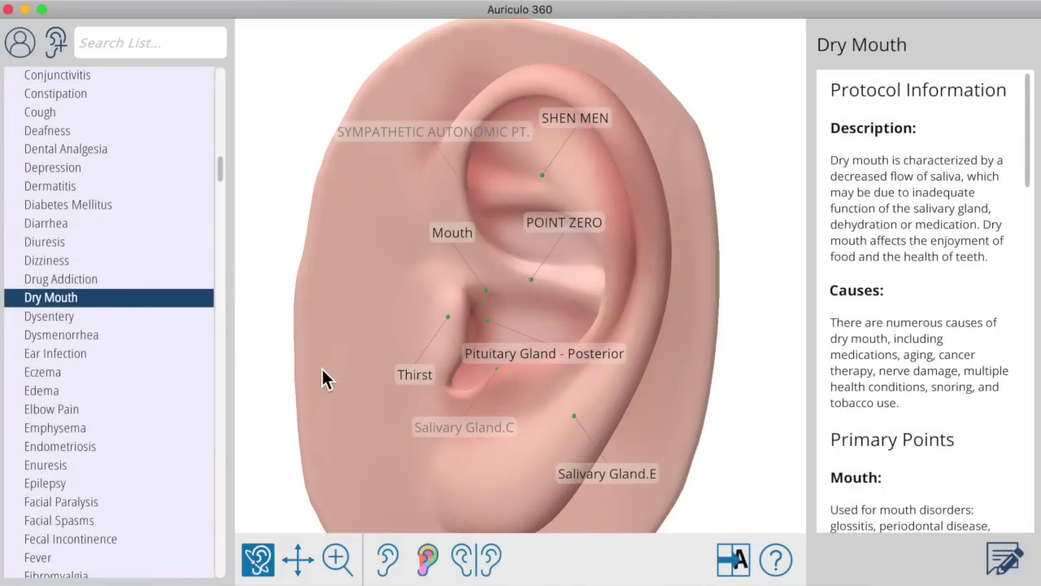
View the opposite Dry Mouth ear, show then hide its frequency zones, and open the notes.
left_click_drag(618, 317, 667, 277)
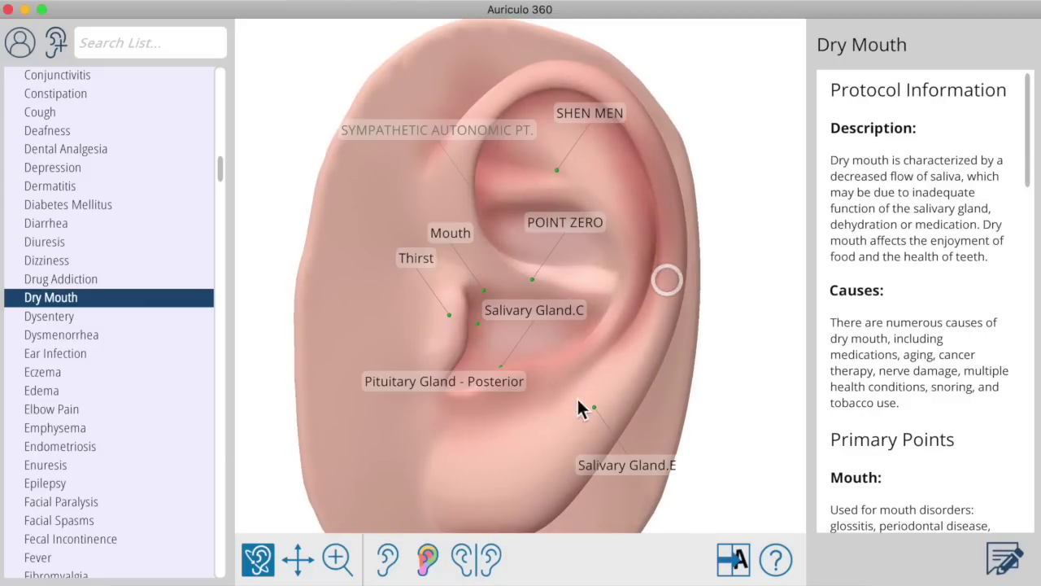
left_click(468, 560)
left_click(425, 562)
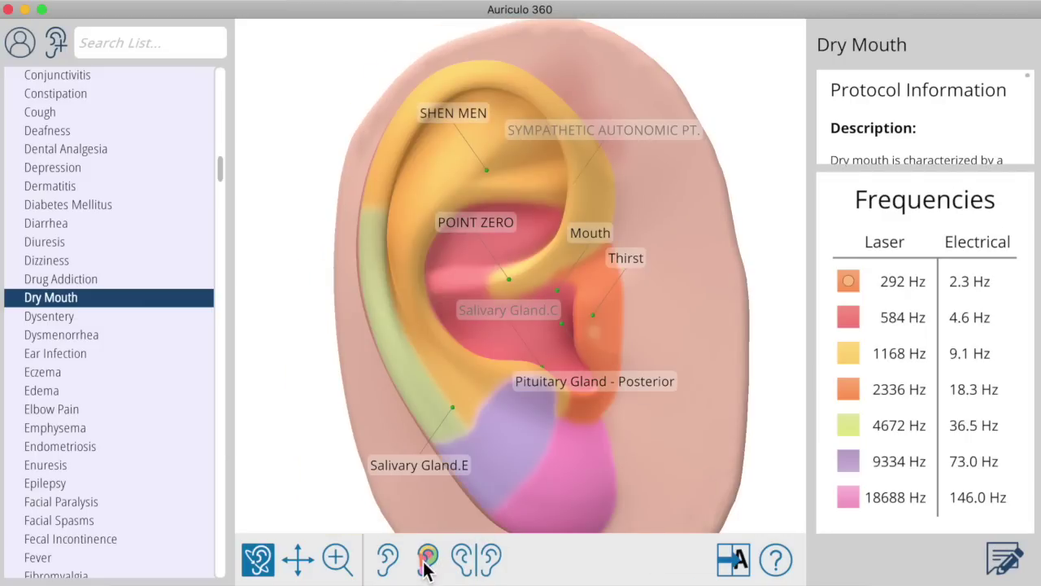
left_click_drag(478, 379, 486, 439)
left_click(428, 570)
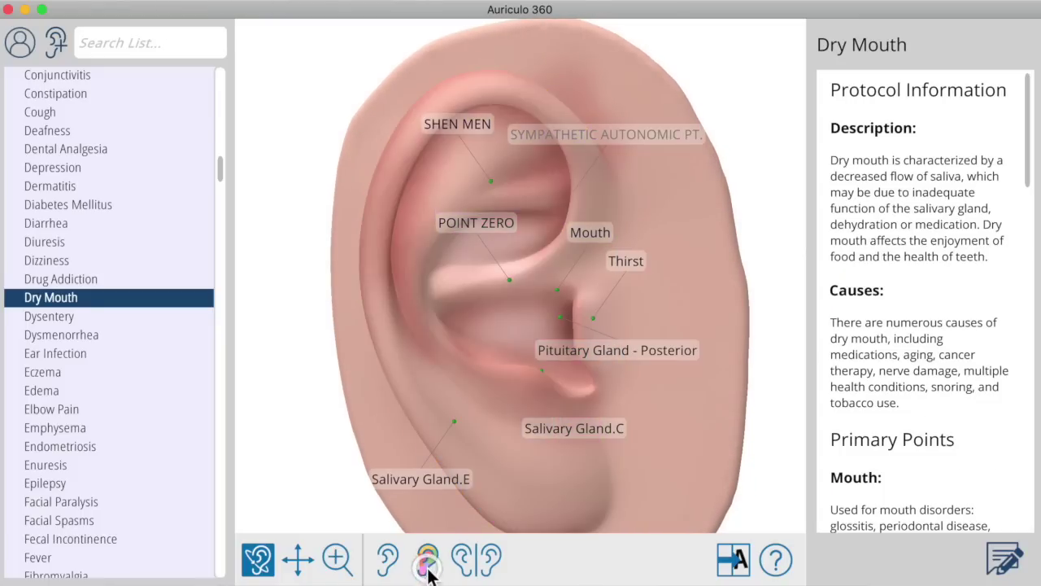
left_click(1005, 560)
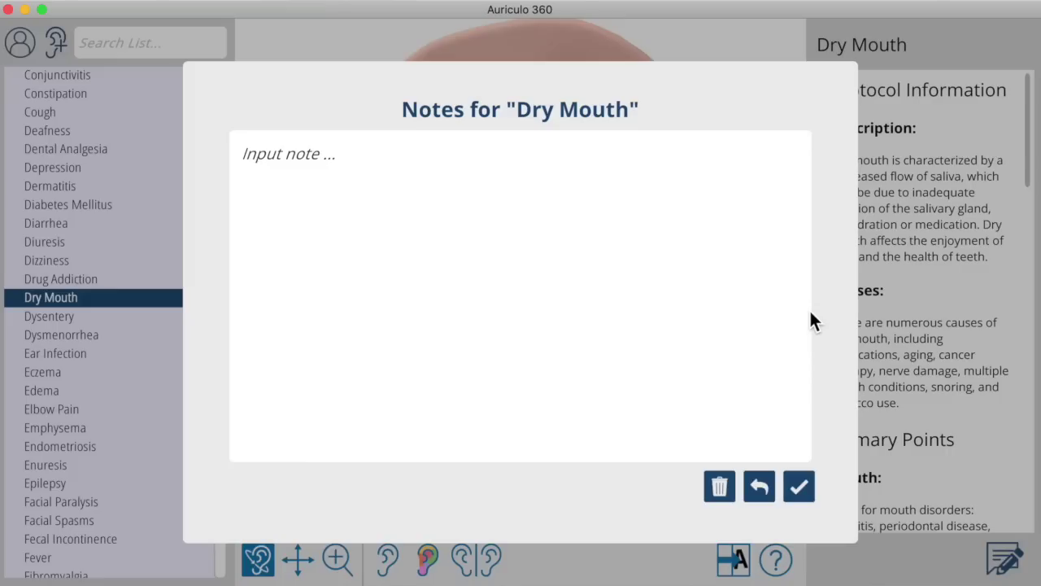
Close the empty Dry Mouth note, then bring up and dismiss the Add New point/protocol choice.
left_click(799, 486)
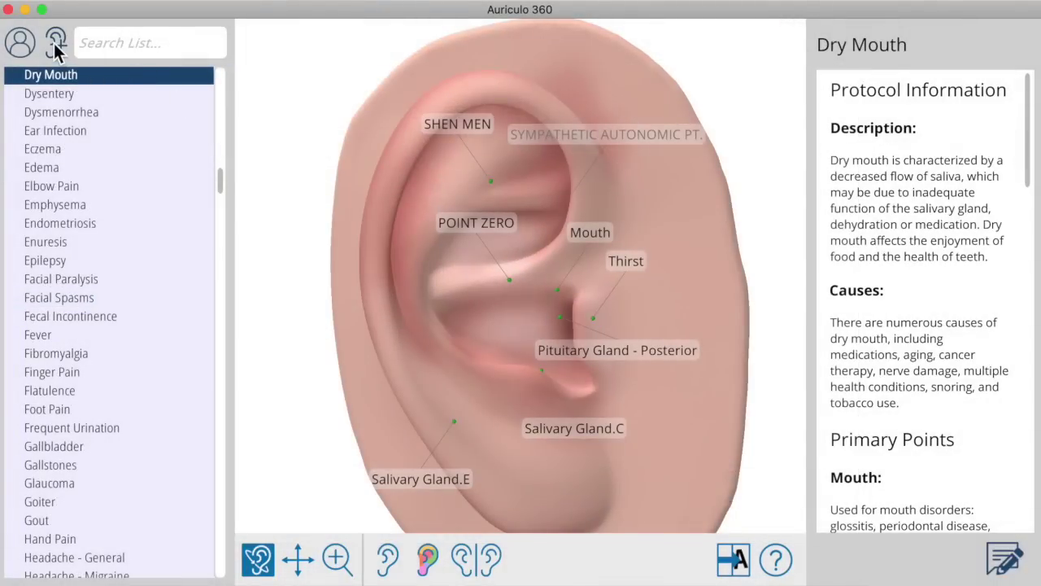
left_click(55, 42)
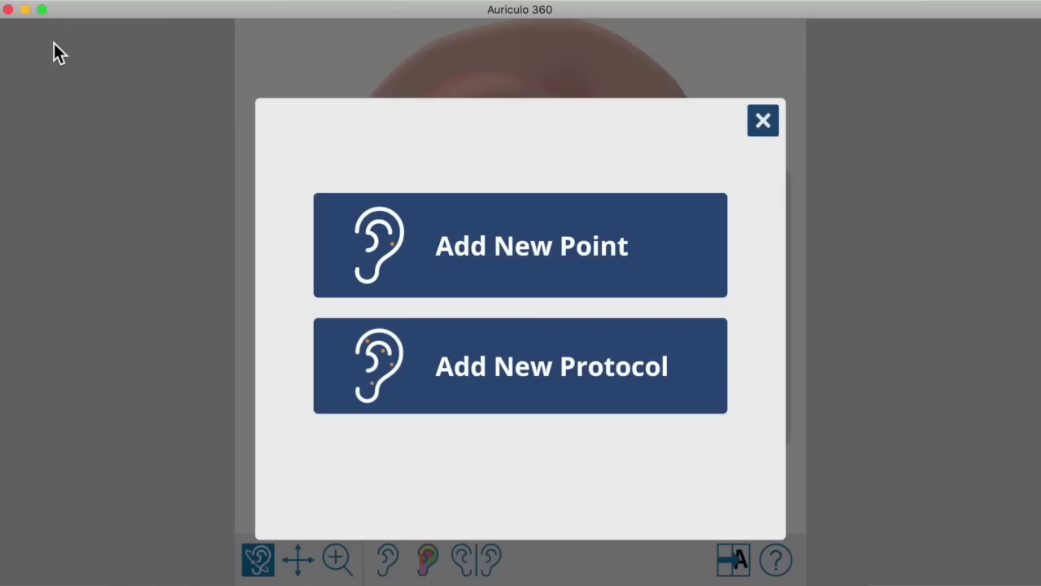
left_click(976, 293)
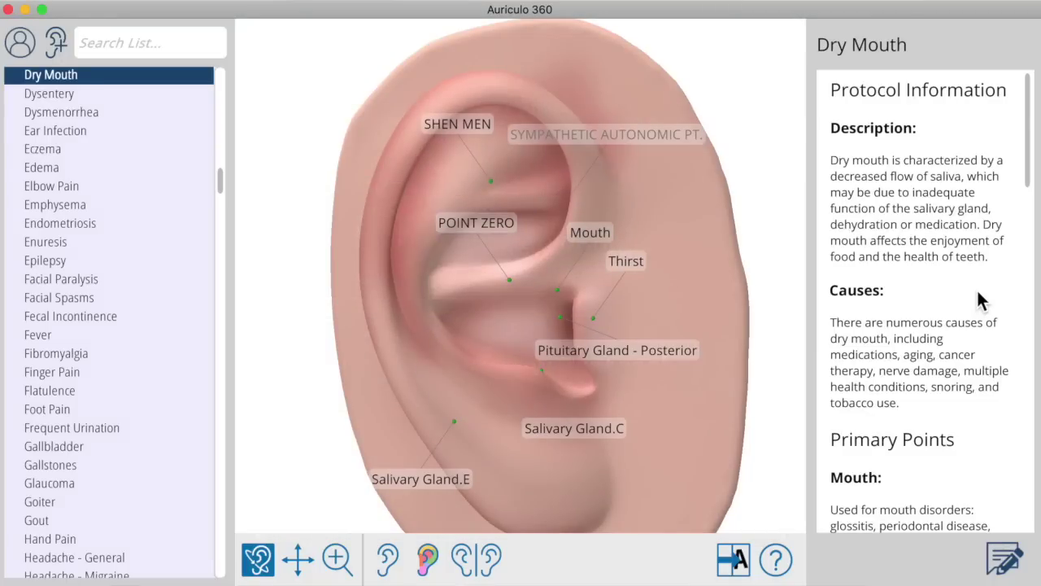
Scroll through the Dry Mouth point descriptions in the right information panel.
scroll(978, 294, "down", 8)
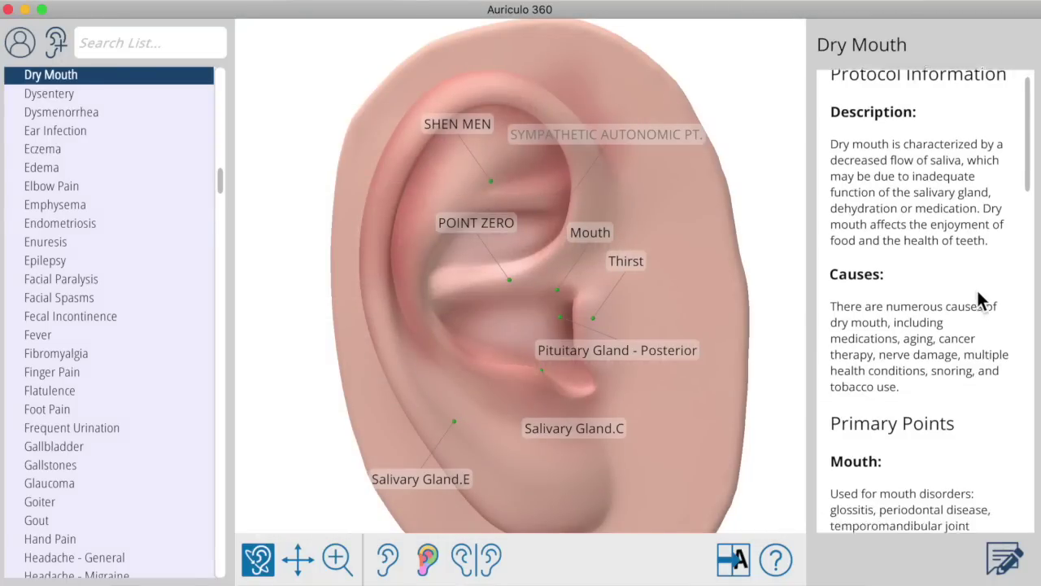
scroll(977, 293, "down", 16)
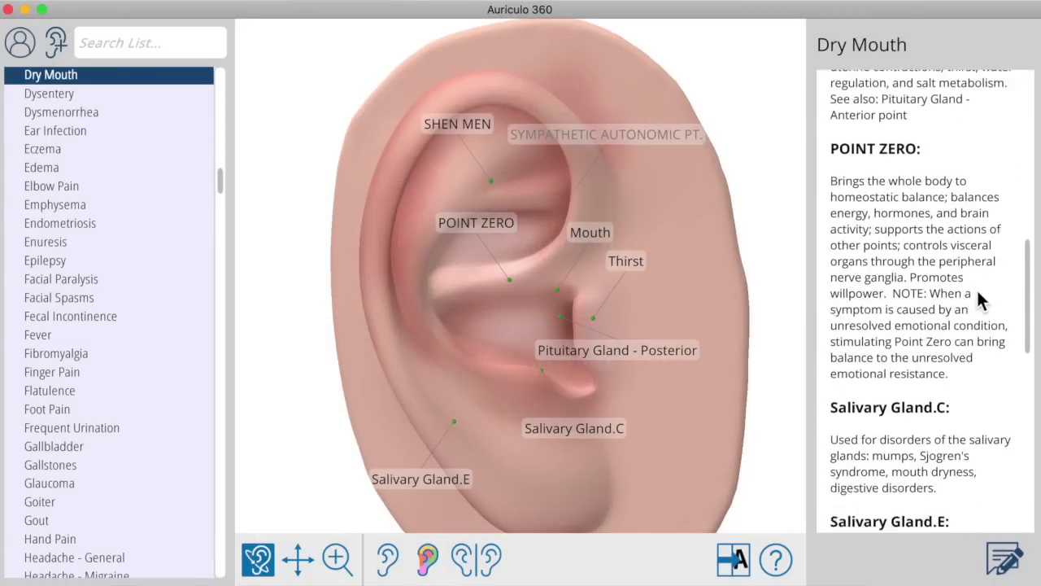
scroll(979, 295, "down", 7)
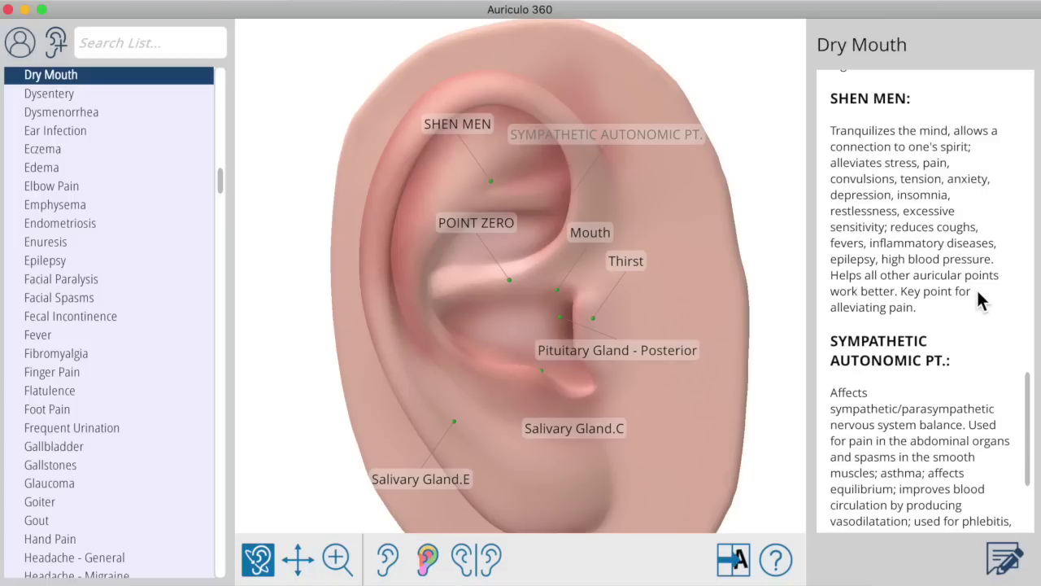
scroll(978, 294, "up", 20)
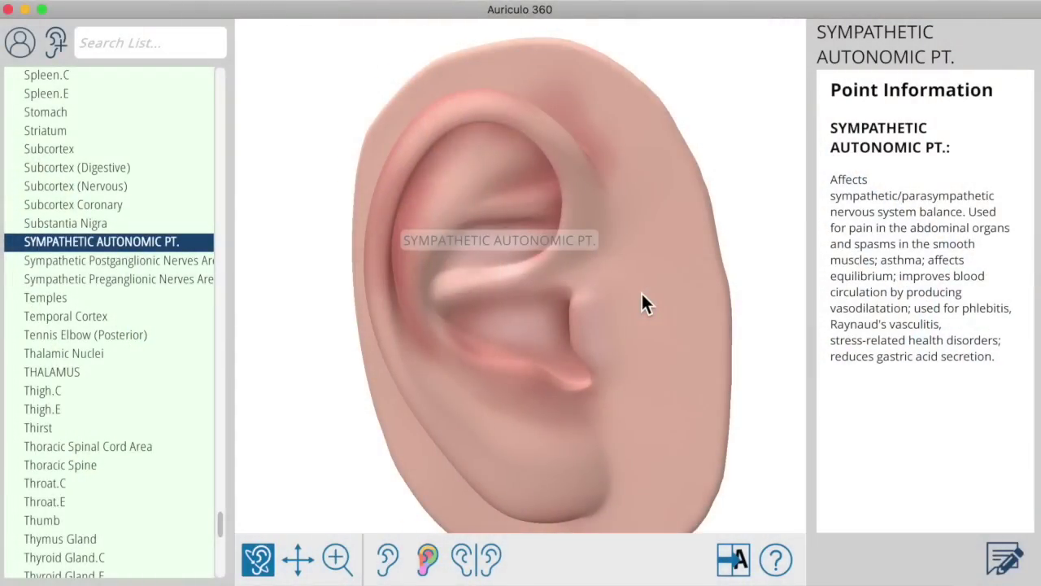
Rotate and zoom the ear to inspect the Sympathetic Autonomic Pt. location from several sides.
left_click_drag(478, 316, 460, 290)
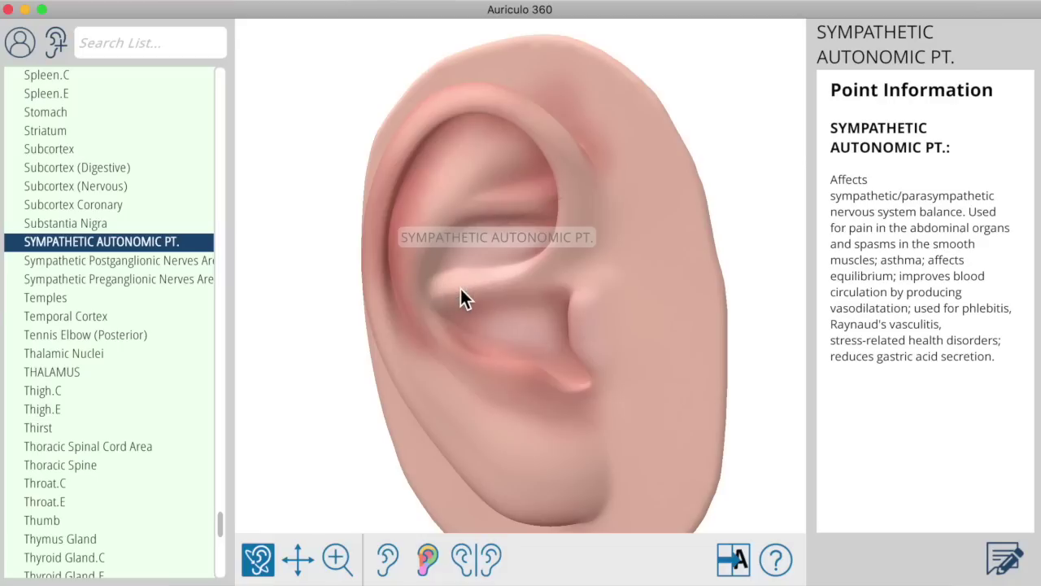
left_click_drag(462, 292, 619, 257)
scroll(591, 217, "up", 5)
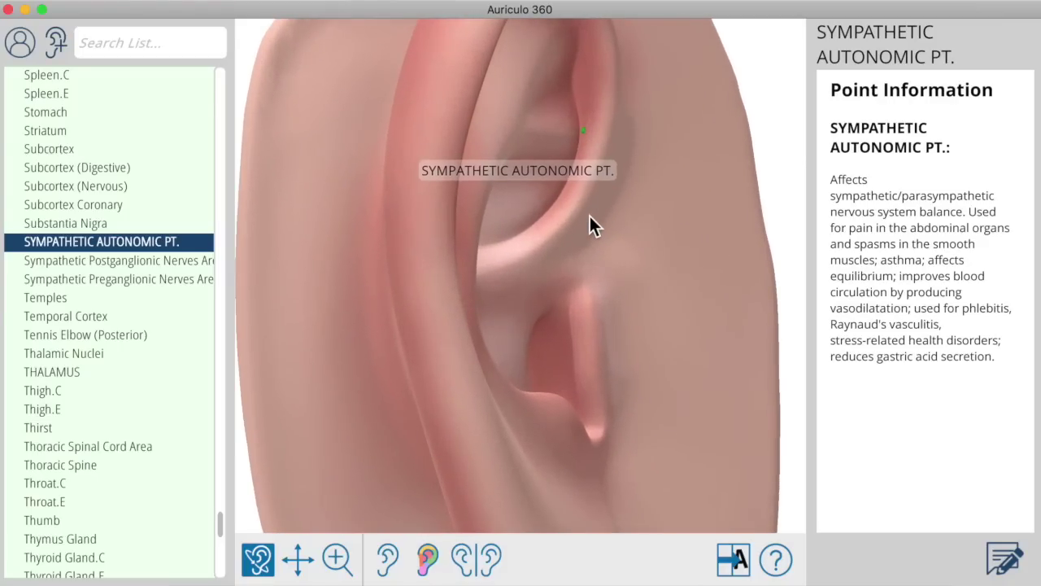
scroll(590, 216, "down", 4)
mouse_move(589, 215)
left_mouse_down()
mouse_move(425, 215)
mouse_move(590, 230)
left_mouse_up()
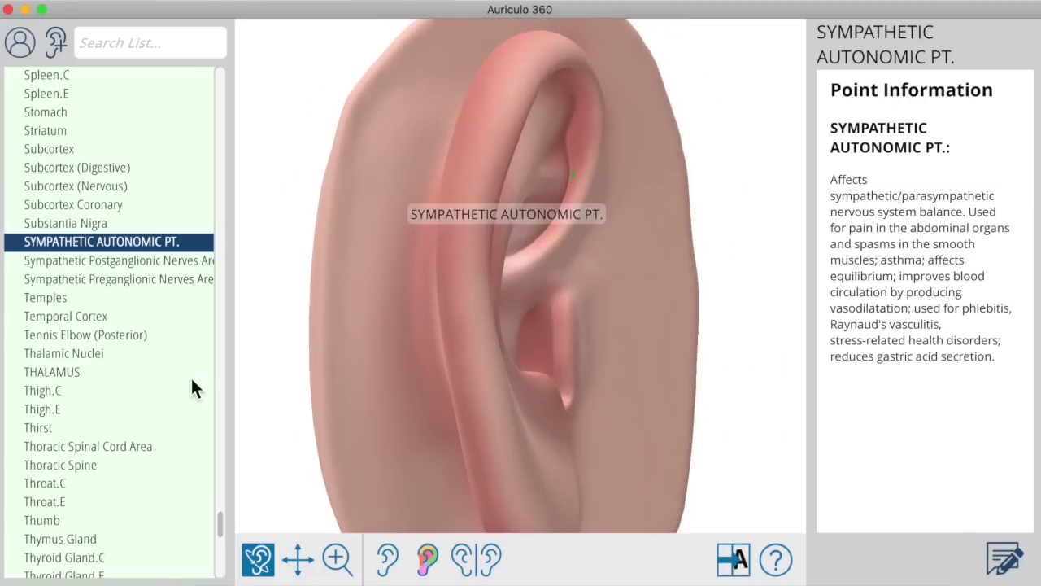
left_click(125, 338)
left_click_drag(400, 247, 582, 265)
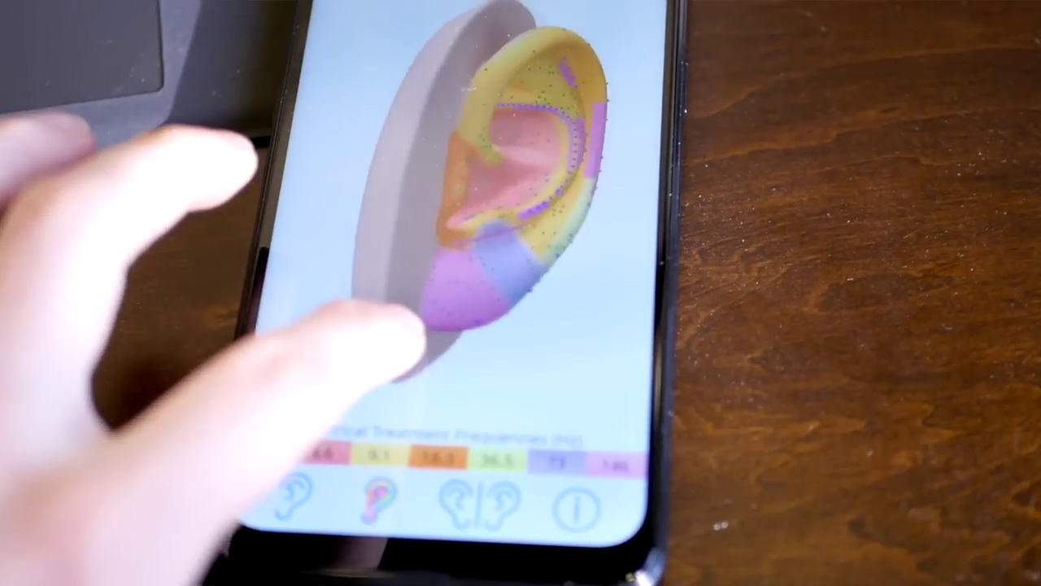
left_click_drag(410, 329, 699, 301)
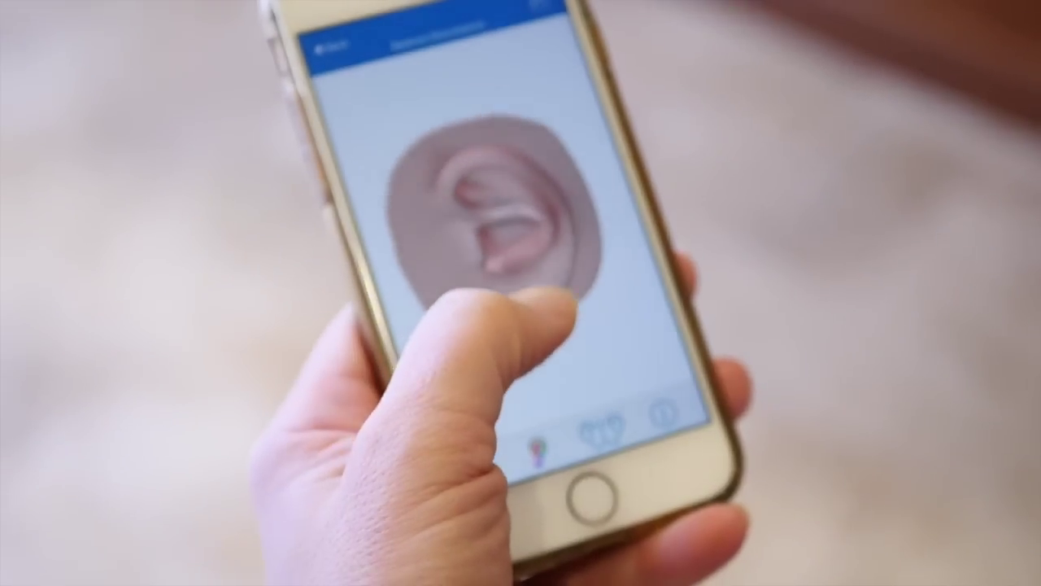
left_click_drag(562, 303, 569, 236)
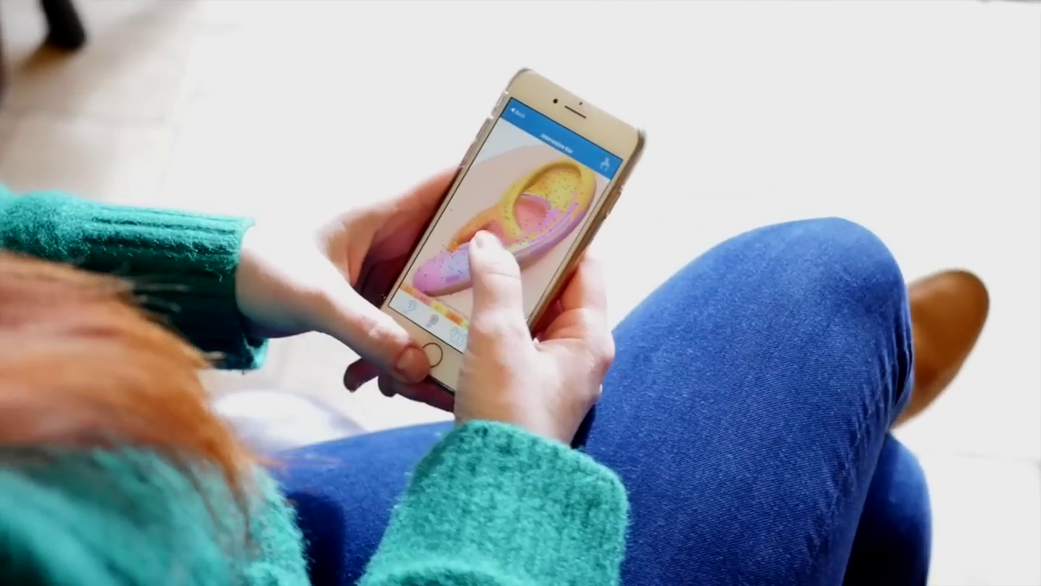